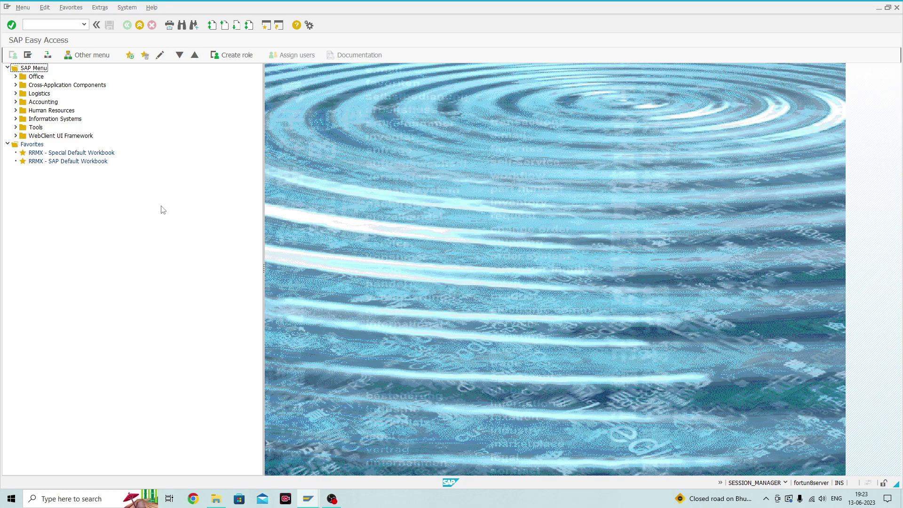
Expand and collapse Human Resources, then expand Logistics and its Production branch.
left_click(16, 110)
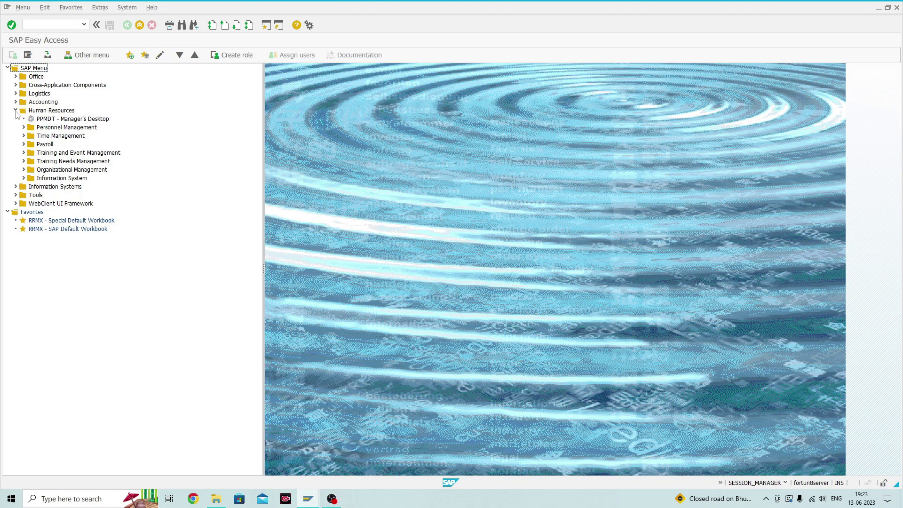
left_click(16, 112)
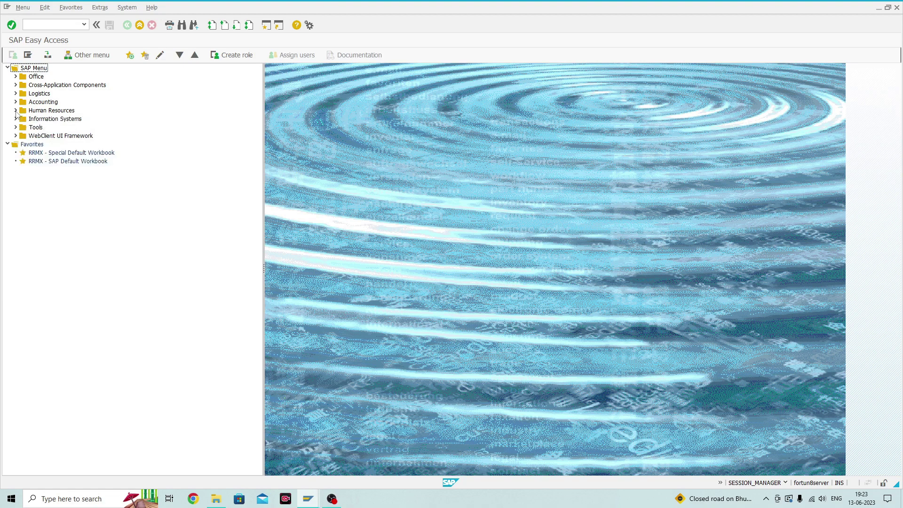
left_click(16, 112)
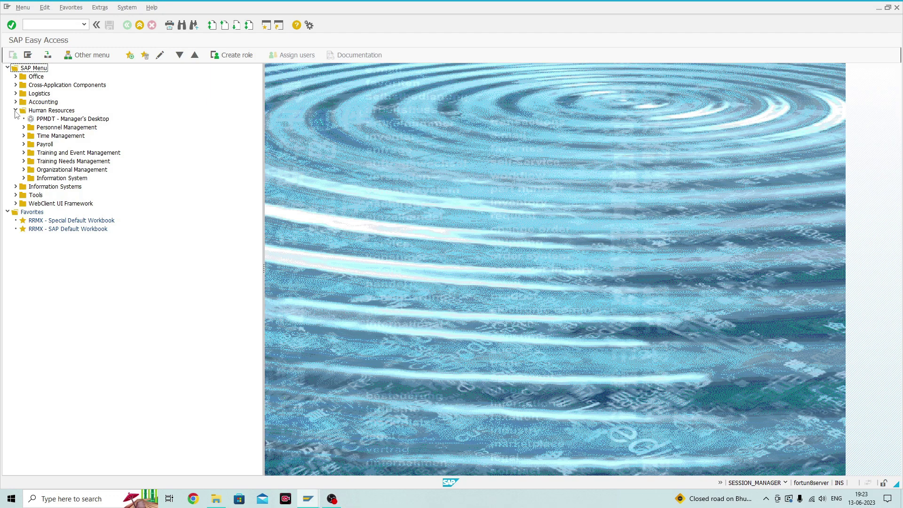
left_click(15, 110)
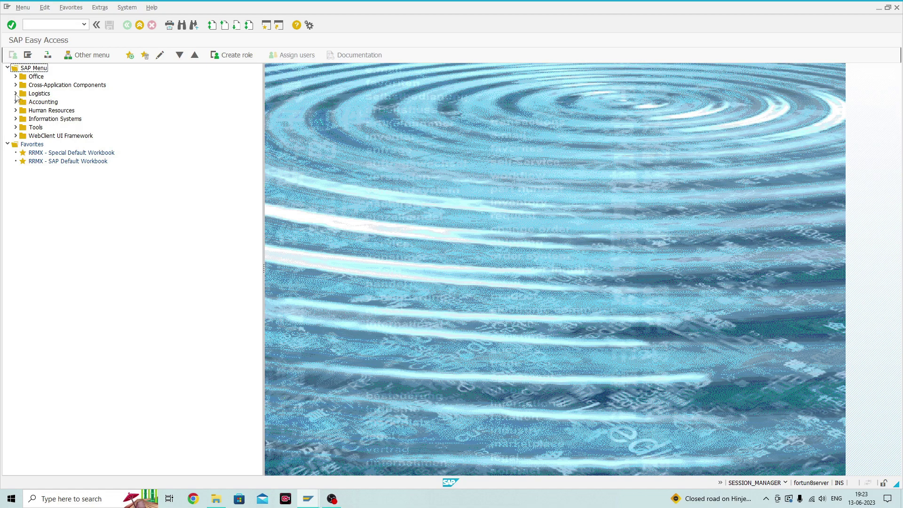
left_click(16, 93)
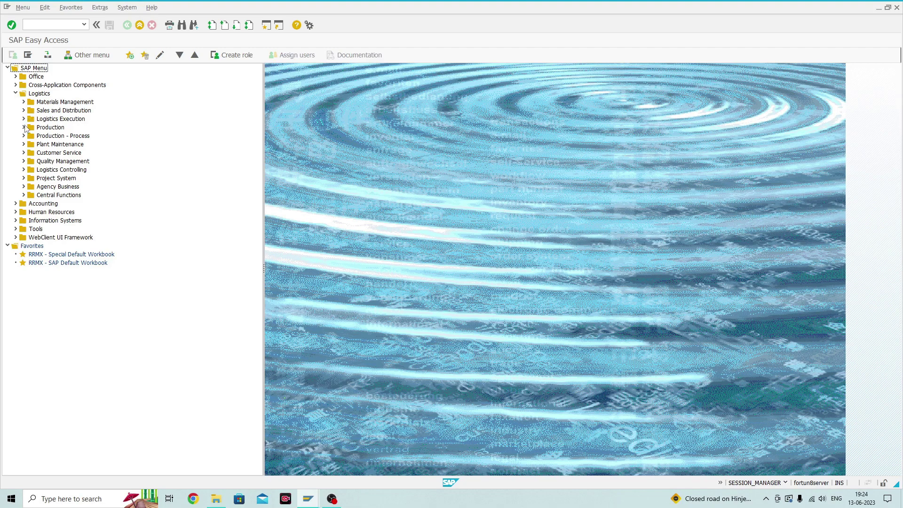
left_click(24, 127)
Drill through Master Data › Material Master › Material › Create (General), launch MM01 - Immediately, then cancel it.
left_click(31, 135)
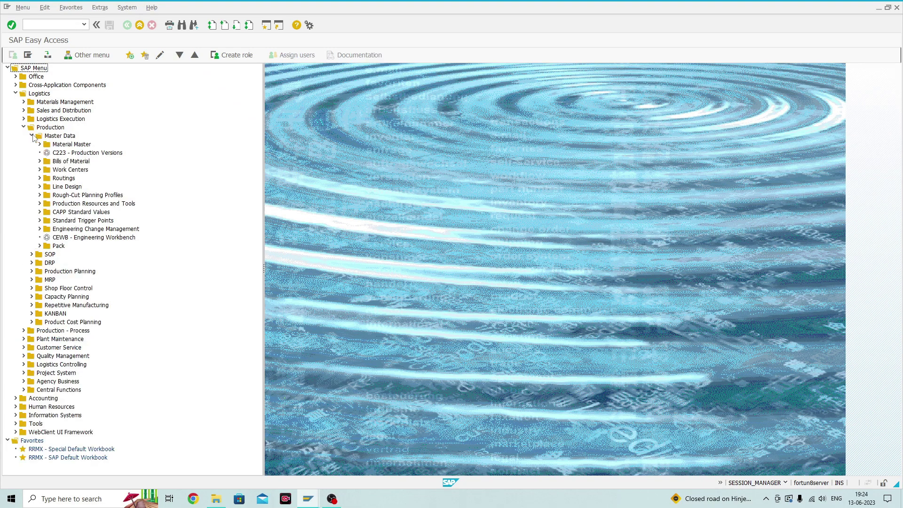
left_click(40, 144)
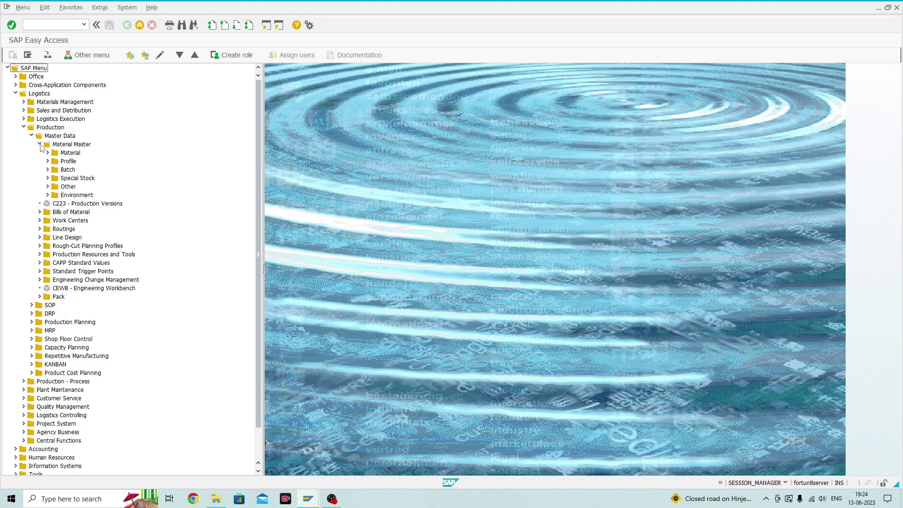
left_click(47, 153)
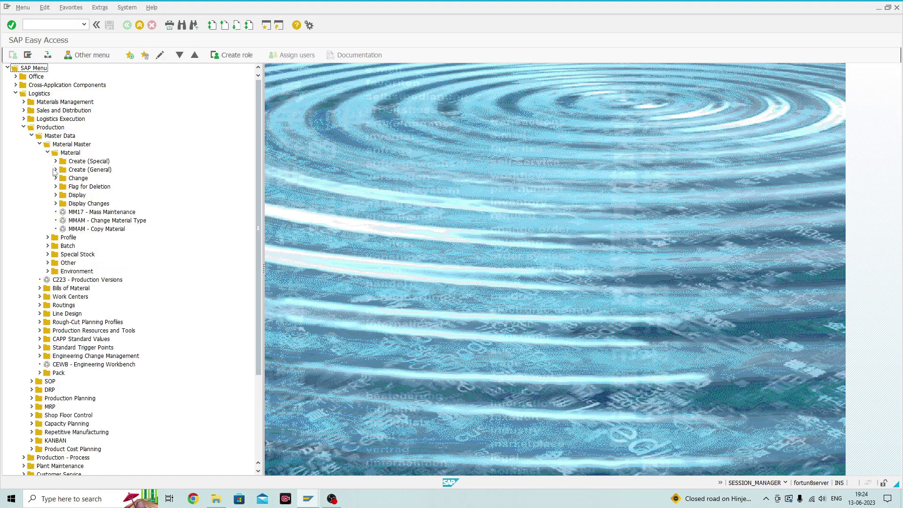
left_click(56, 169)
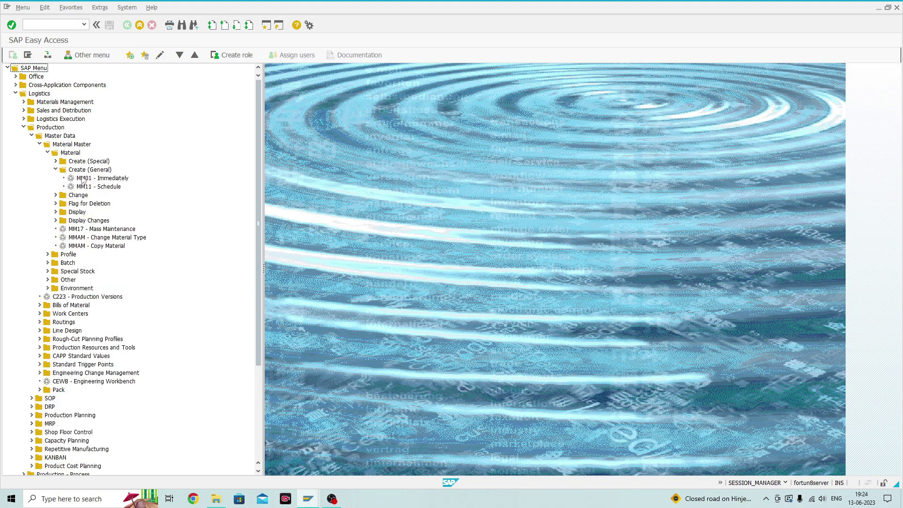
double_click(84, 178)
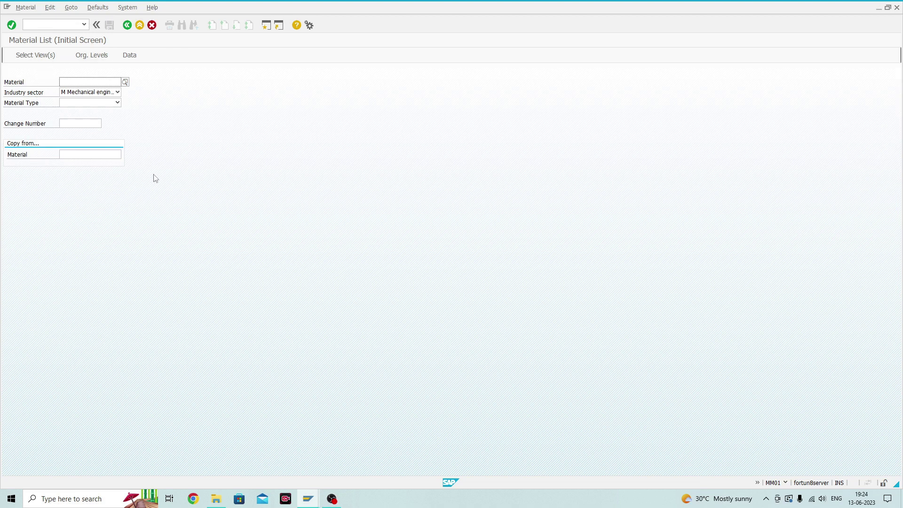
left_click(150, 27)
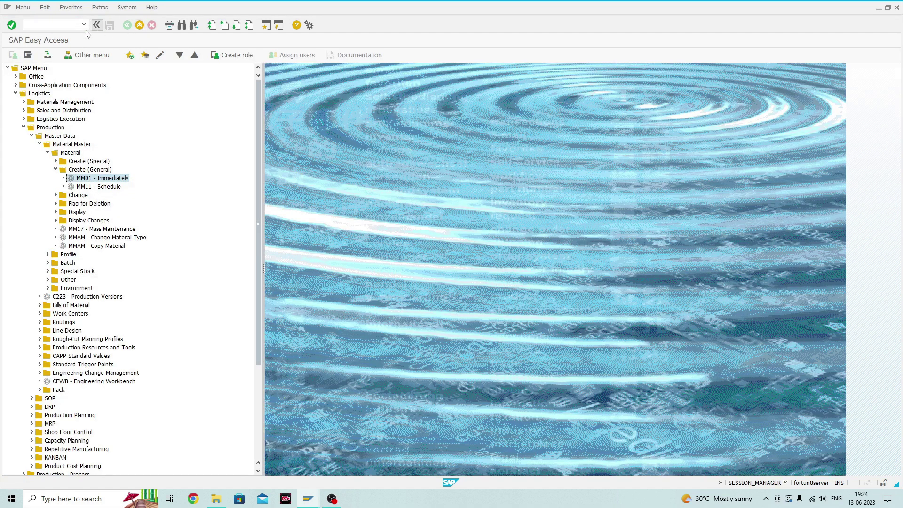
Collapse Create (General), Material, Material Master, Master Data and Production in the menu tree.
left_click(55, 169)
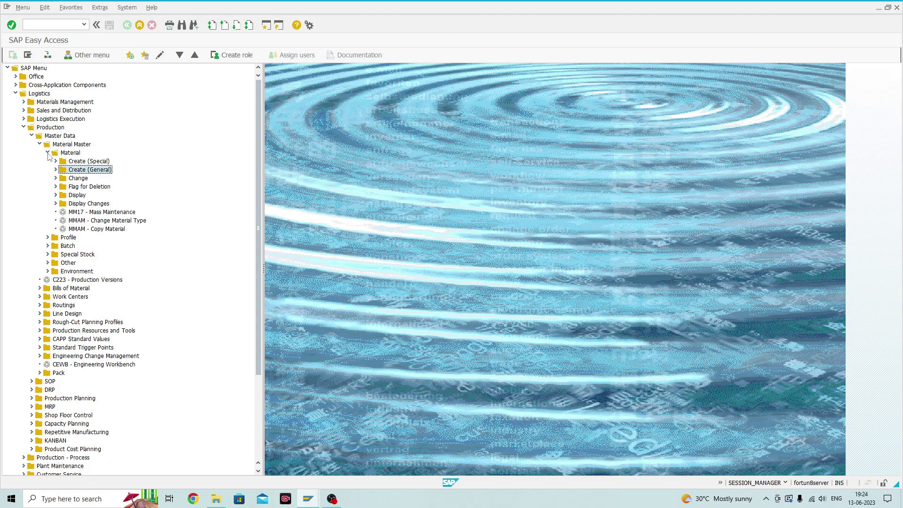
left_click(48, 152)
left_click(40, 144)
left_click(32, 136)
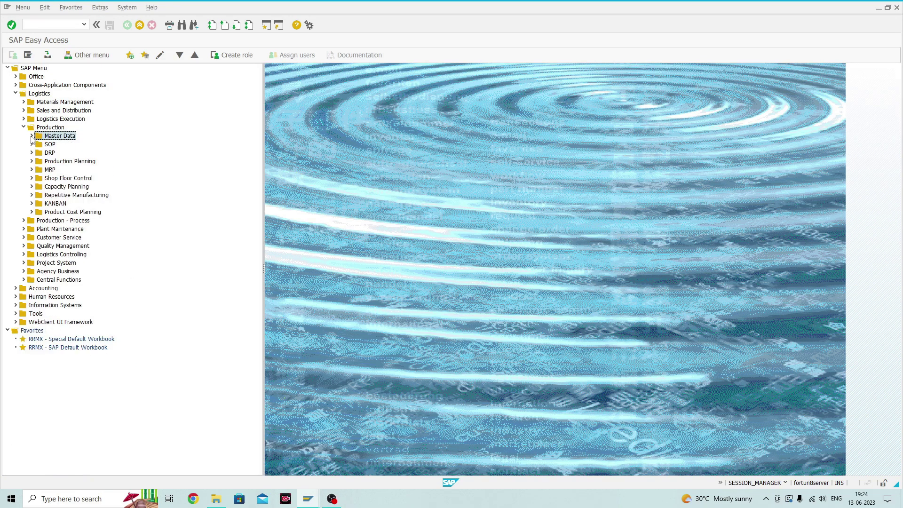
left_click(24, 128)
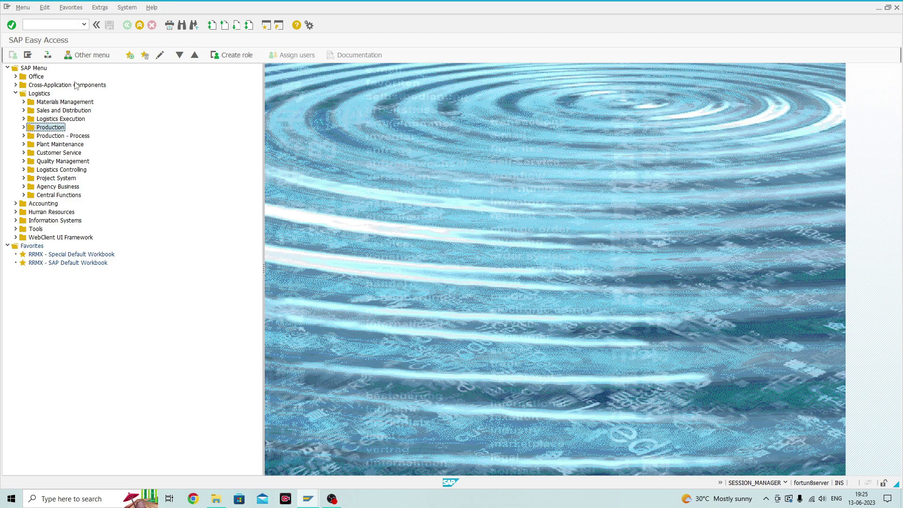
left_click(46, 24)
left_click(43, 24)
type("MM01")
key("Return")
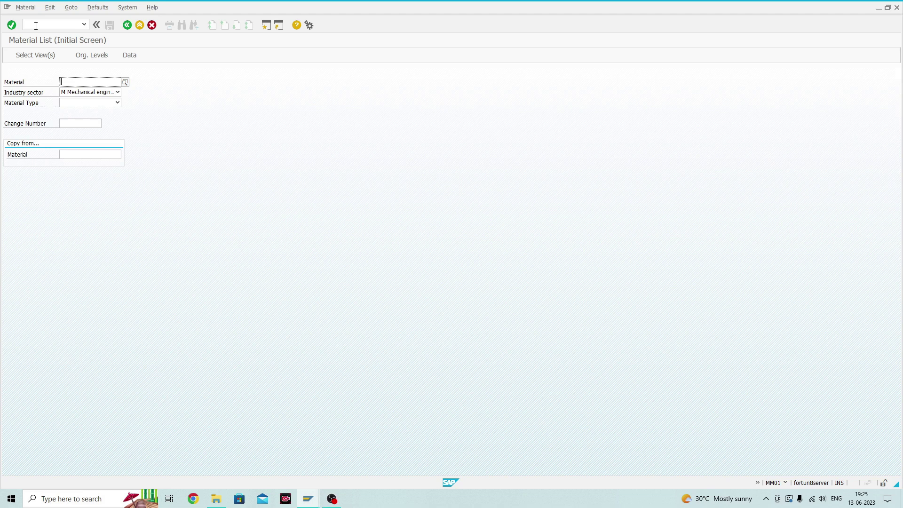
left_click(152, 25)
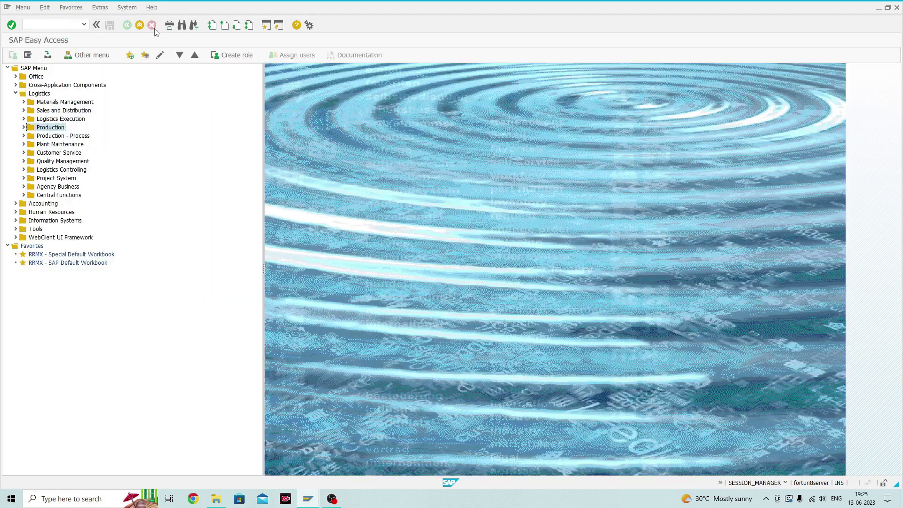
left_click(46, 24)
Start MB21 Create Reservation, then enter MM01 there to get the 'not supported here' error.
type("MB21")
key("Return")
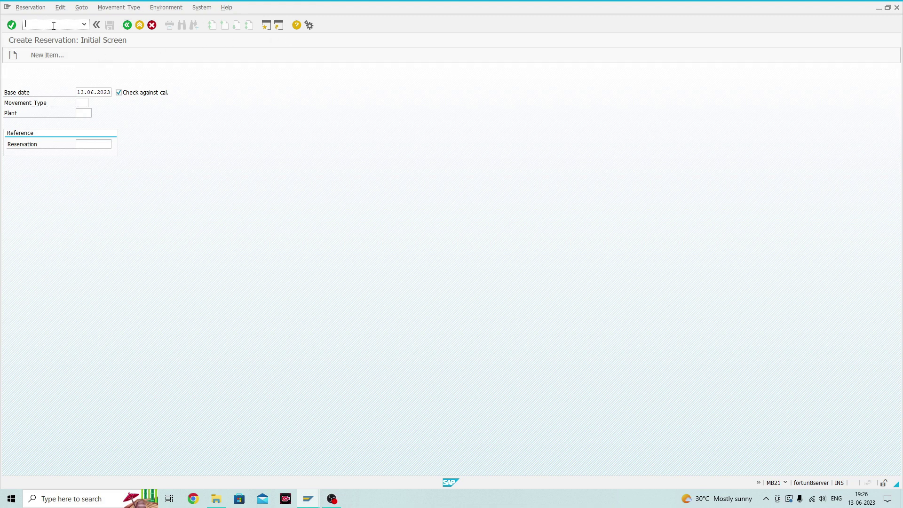
type("MM01")
key("Return")
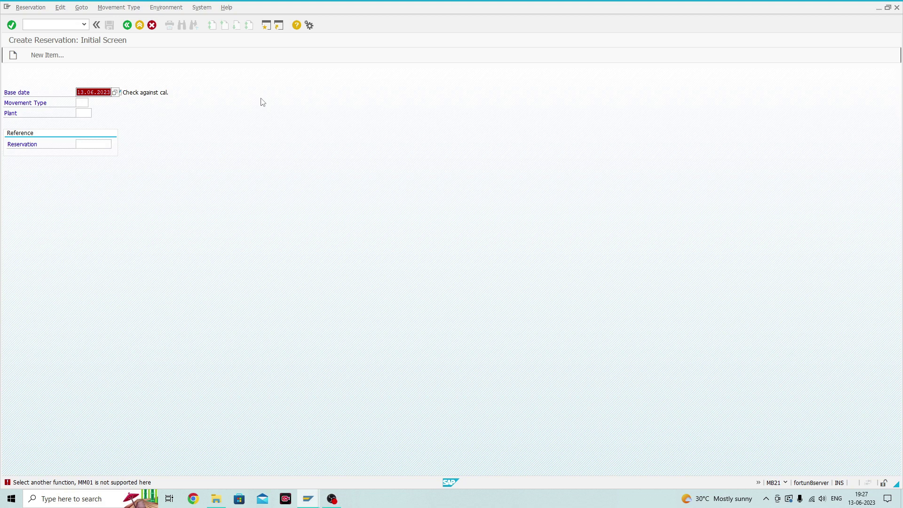
Replace MB21 with MM01 in the same session using /NMM01, then check the open SAP windows.
left_click(35, 26)
type("/N")
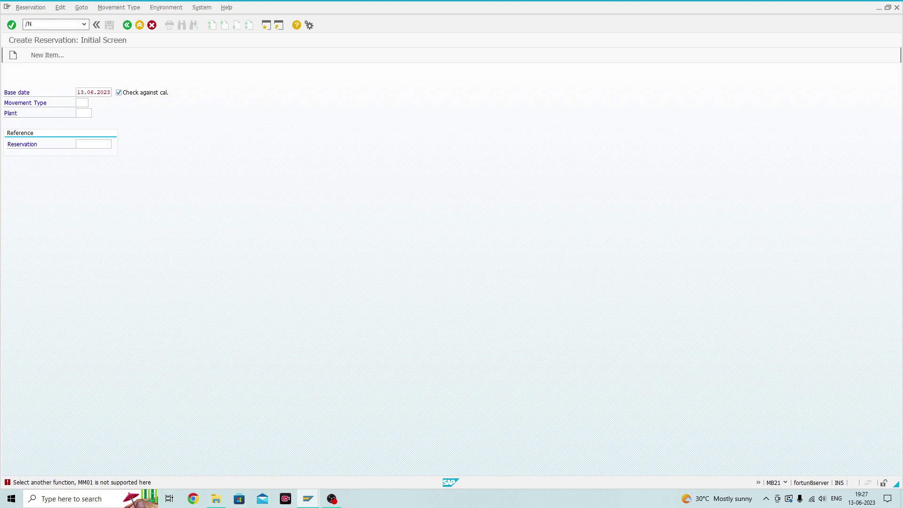
type("MM01")
key("Return")
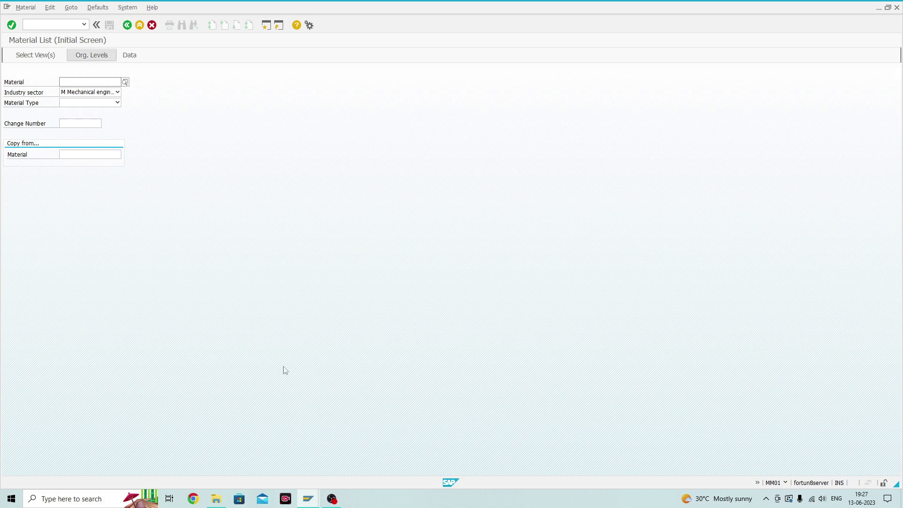
left_click(309, 499)
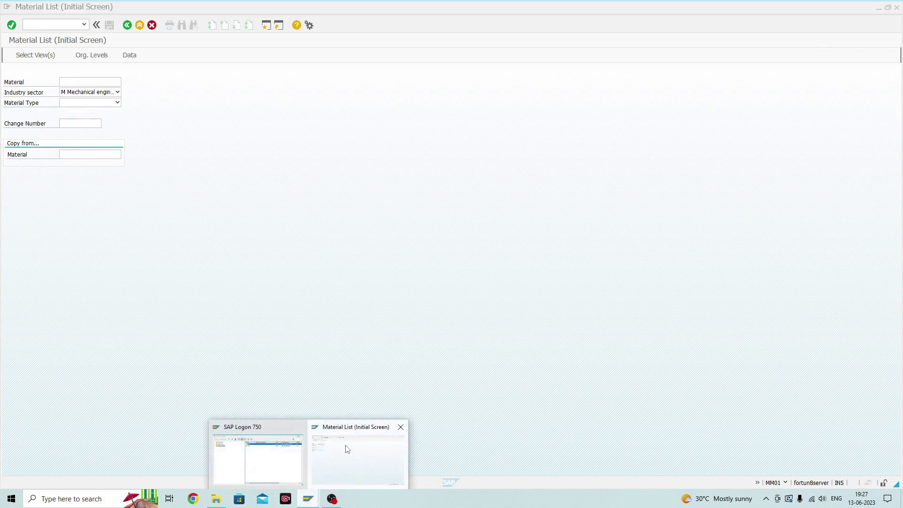
left_click(331, 323)
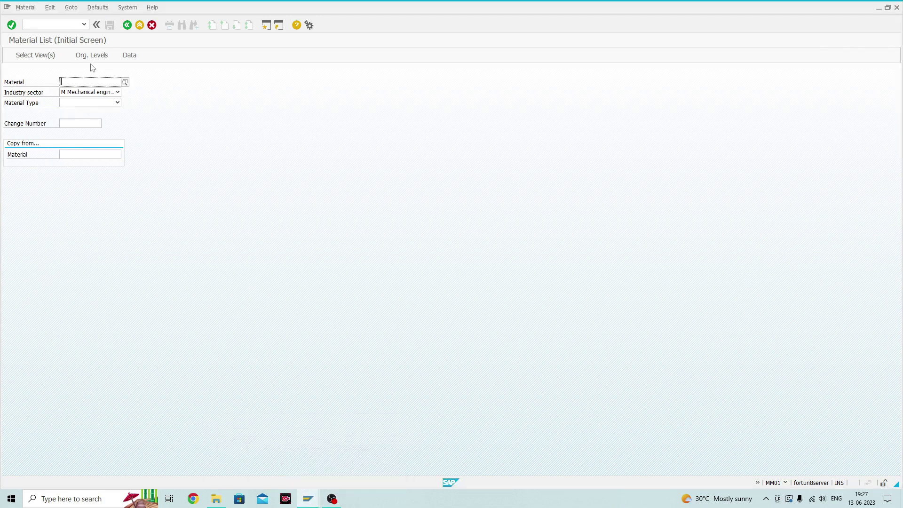
left_click(40, 28)
Open MB21 in a new session with /OMB21, then switch to the Material List session.
type("/OMB21")
key("Return")
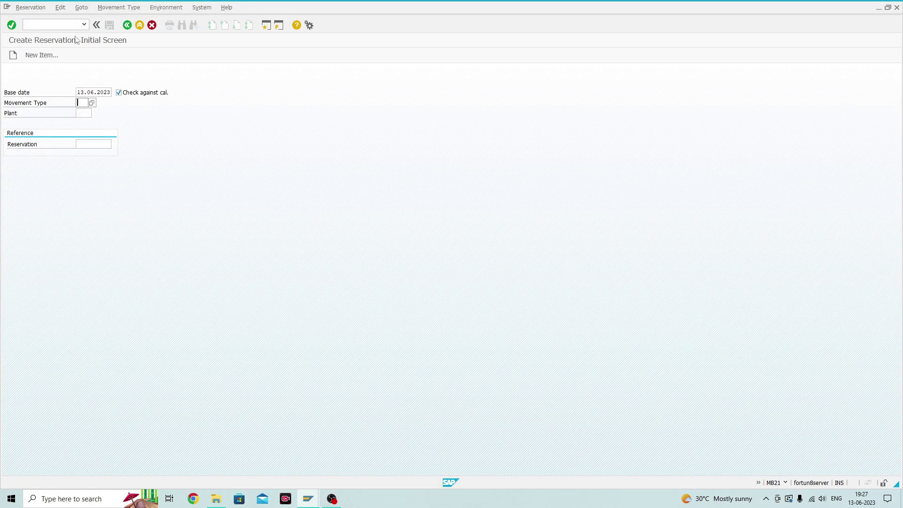
left_click(308, 499)
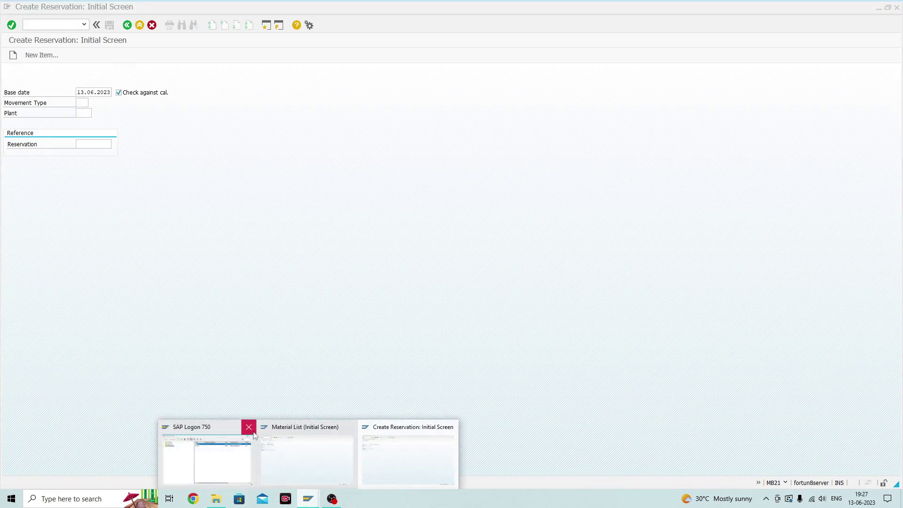
mouse_move(333, 456)
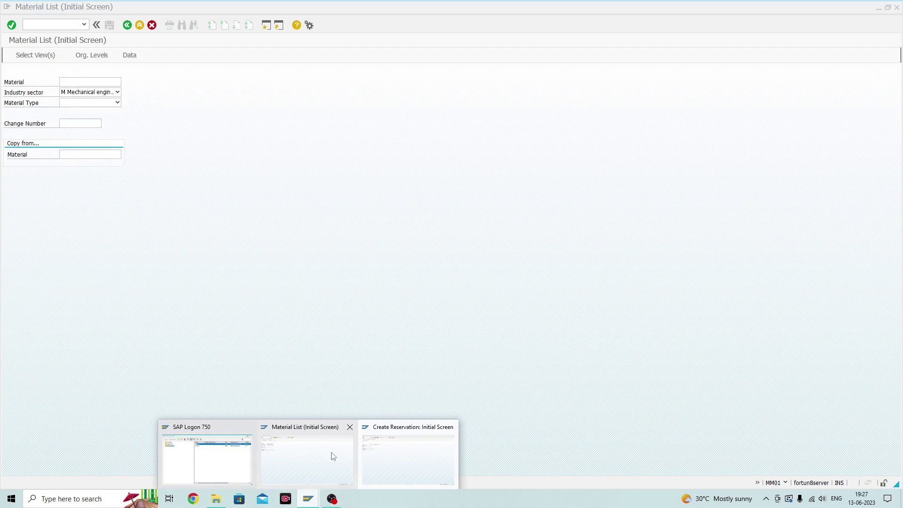
left_click(333, 456)
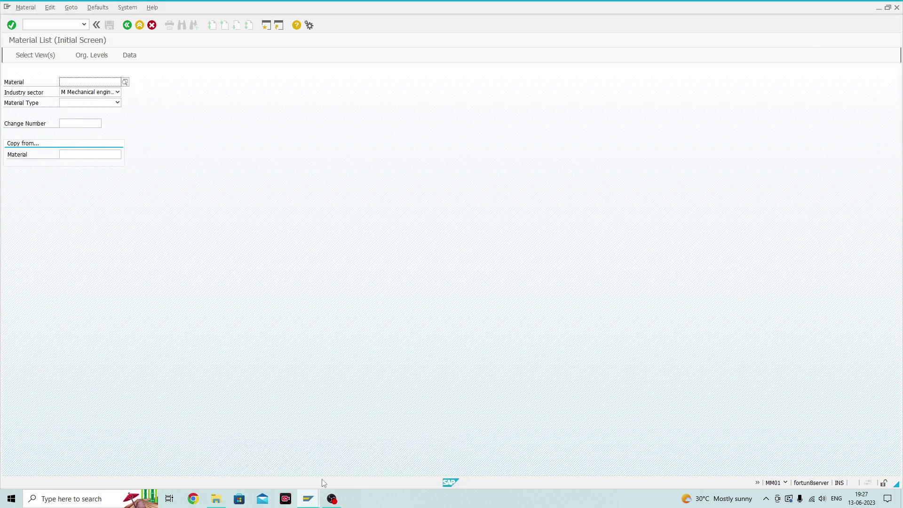
Switch back to the Create Reservation session and enter /N to return to Easy Access.
left_click(306, 497)
left_click(384, 461)
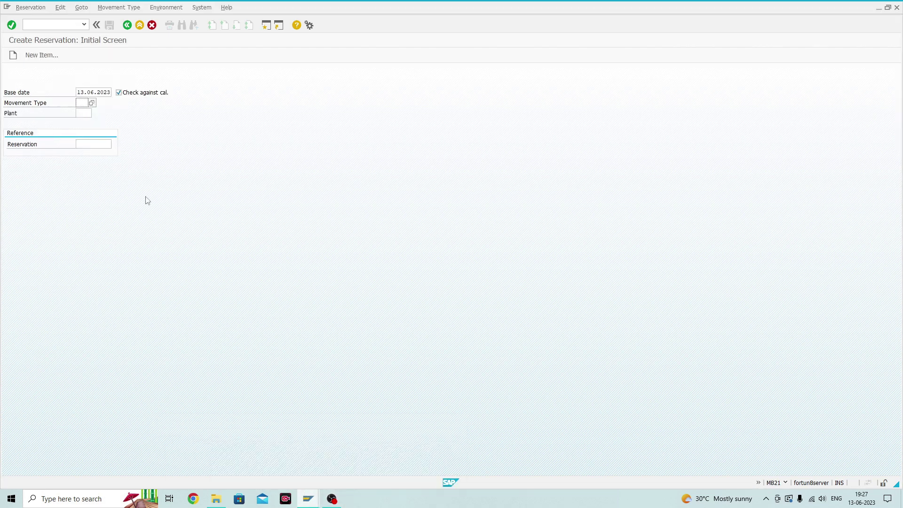
left_click(45, 27)
type("/N")
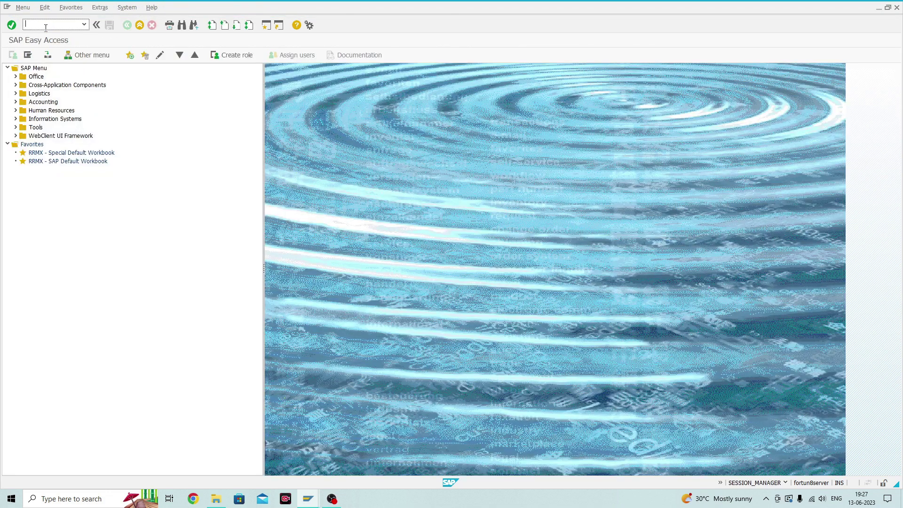